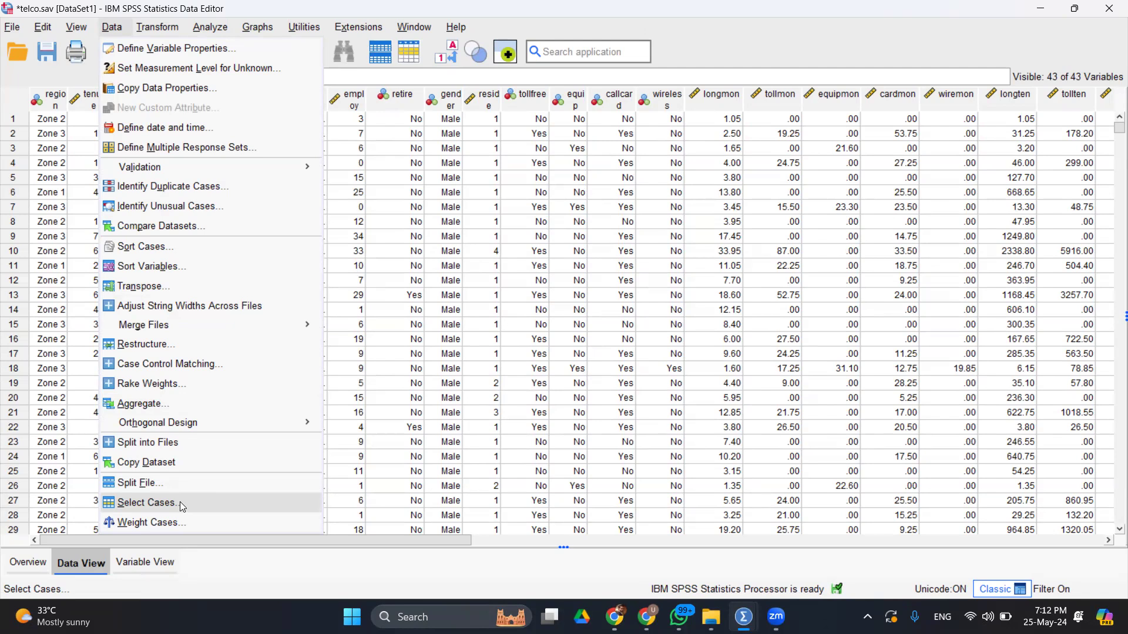
# Examine the dataset's rows down to the last case and return to the first case.
pyautogui.click(923, 352)
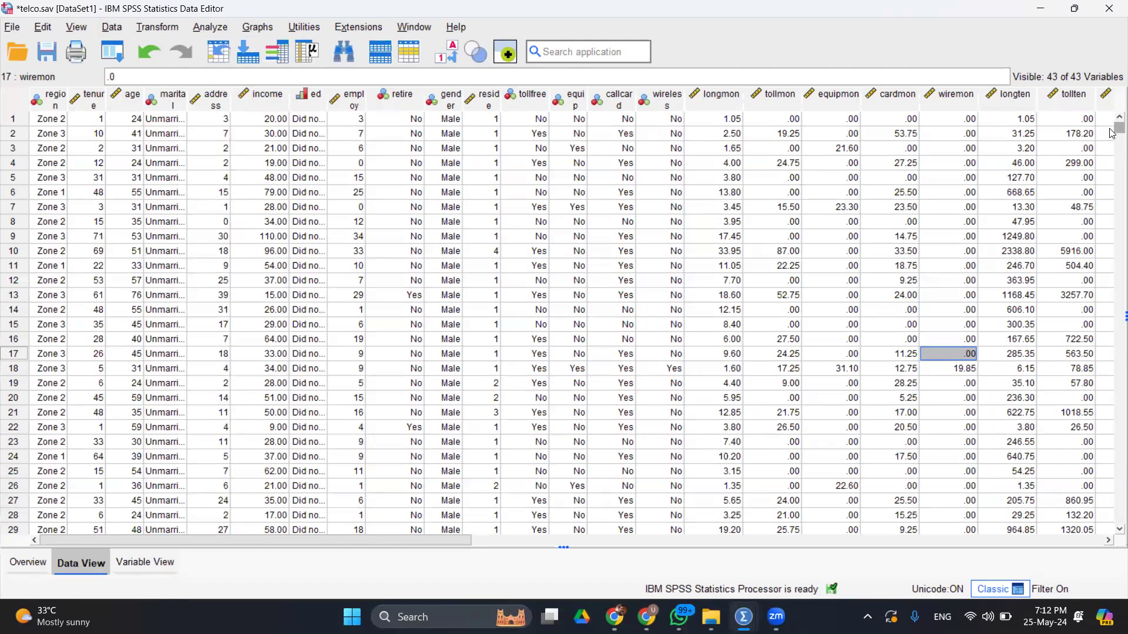
pyautogui.scroll(-7, 1115, 350)
pyautogui.moveTo(1116, 350); pyautogui.dragTo(1110, 494)
pyautogui.scroll(-20, 1069, 506)
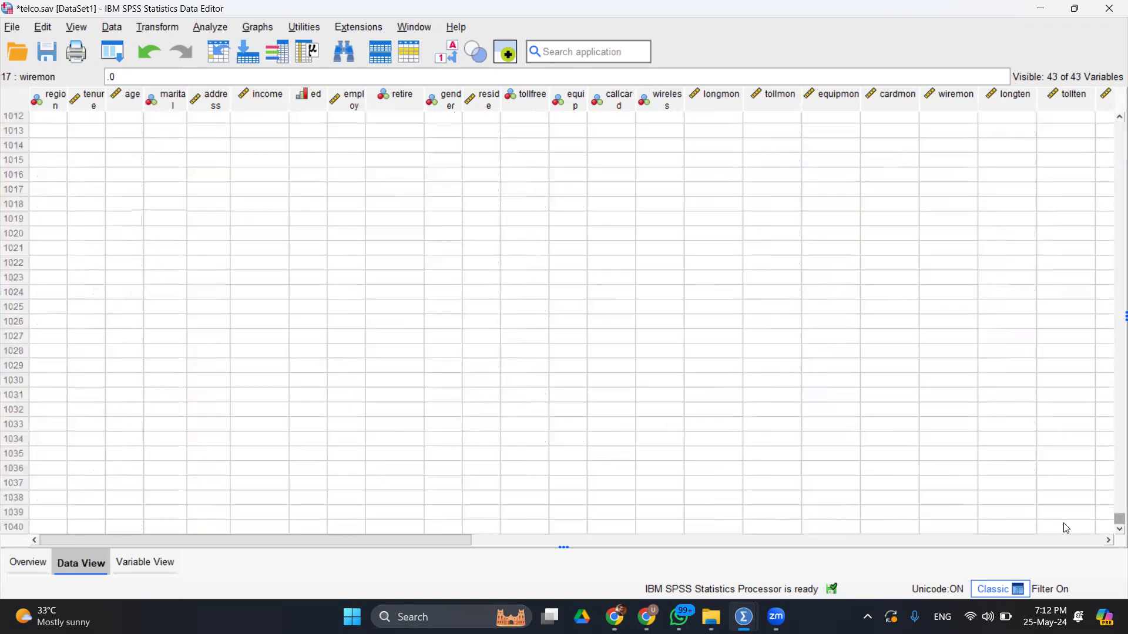
pyautogui.scroll(14, 1066, 525)
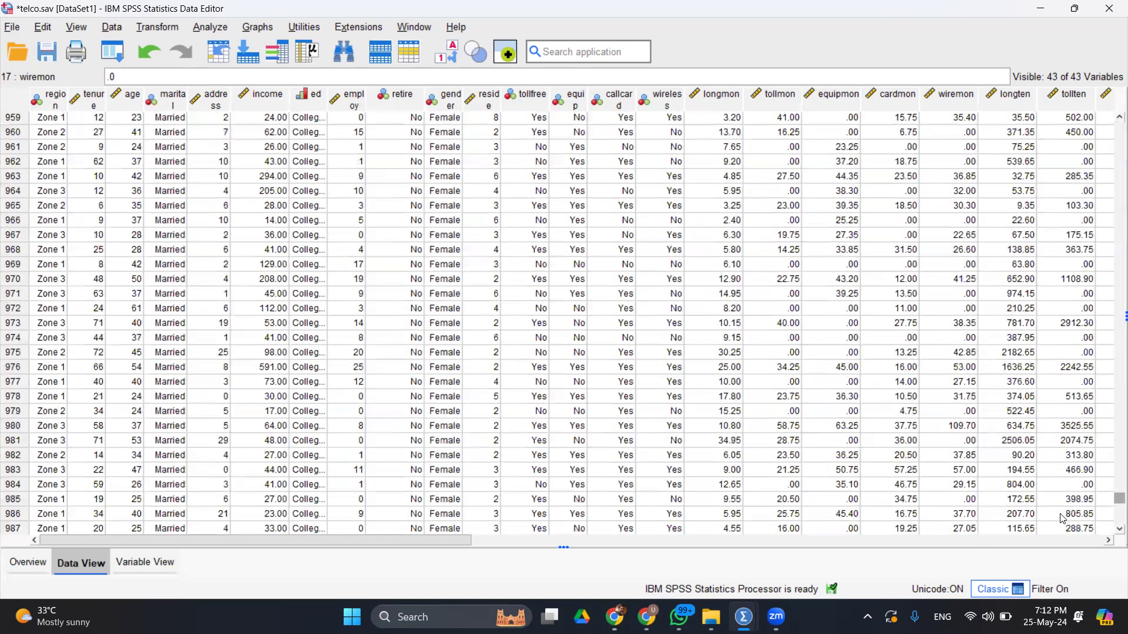
pyautogui.scroll(-9, 1062, 519)
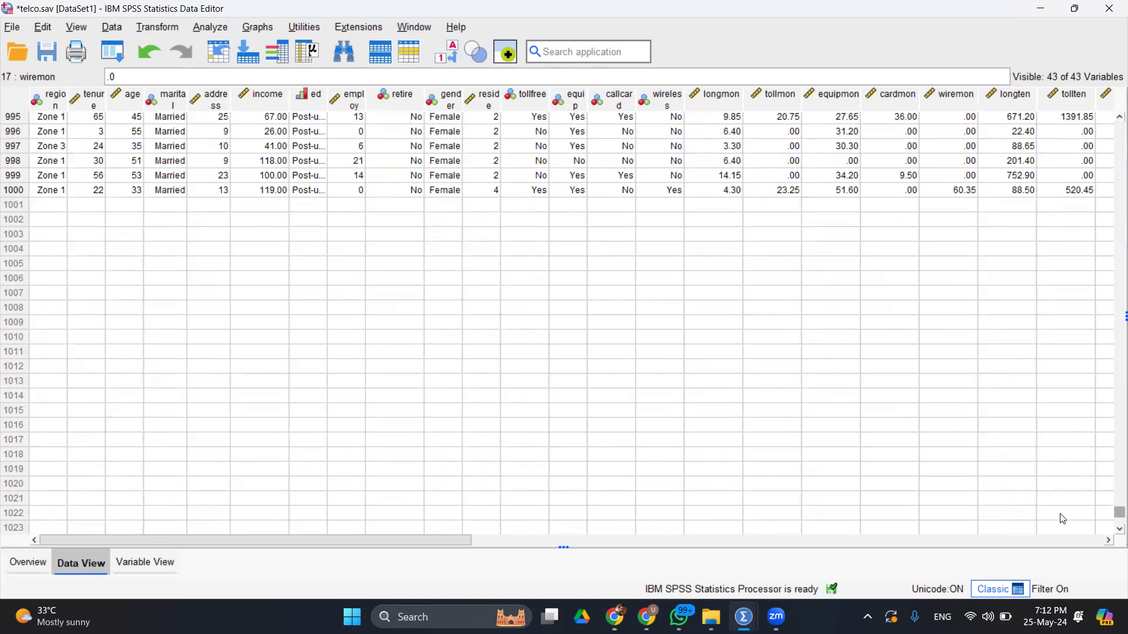
pyautogui.scroll(20, 1062, 519)
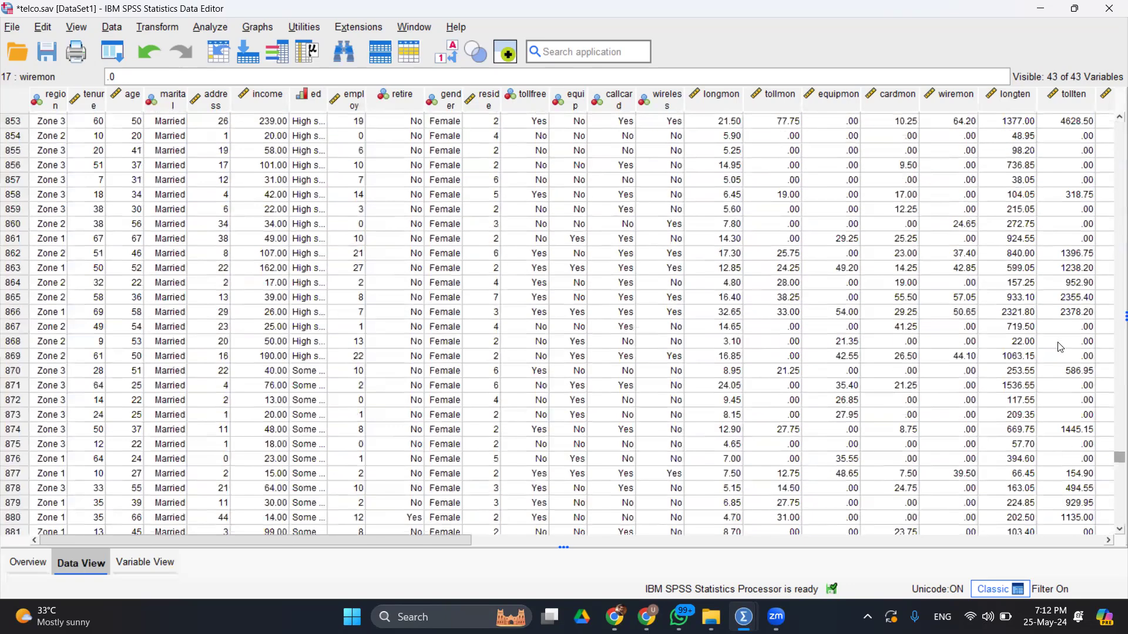
pyautogui.scroll(20, 1061, 317)
pyautogui.moveTo(1073, 277); pyautogui.dragTo(1115, 107)
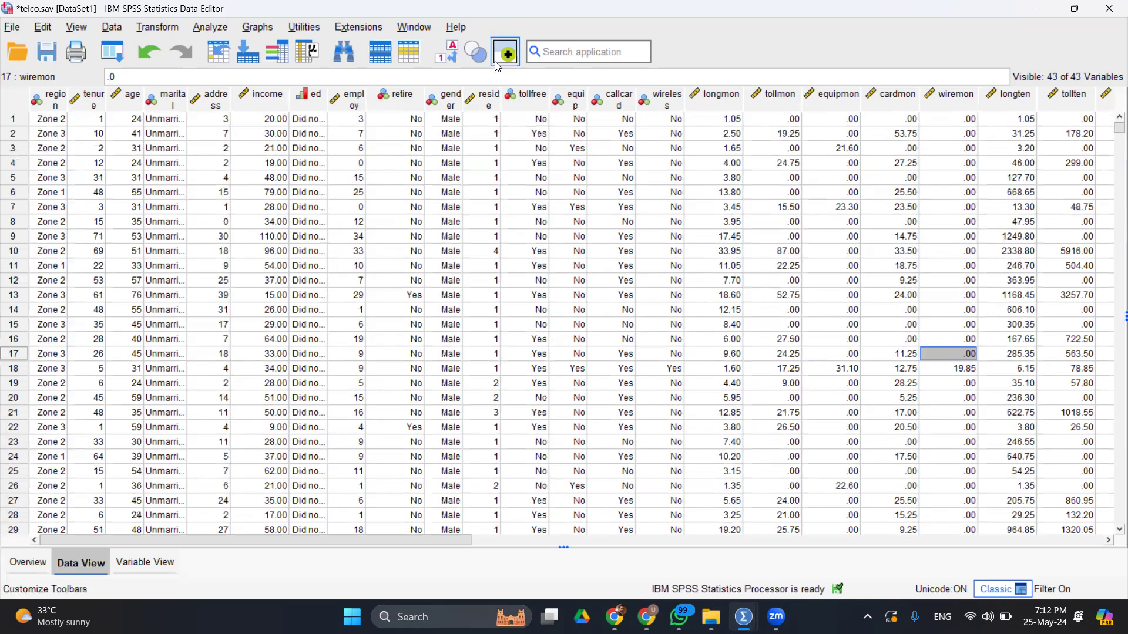
# Run descriptive statistics on the income variable, review the resulting table and return to the dataset.
pyautogui.click(262, 109)
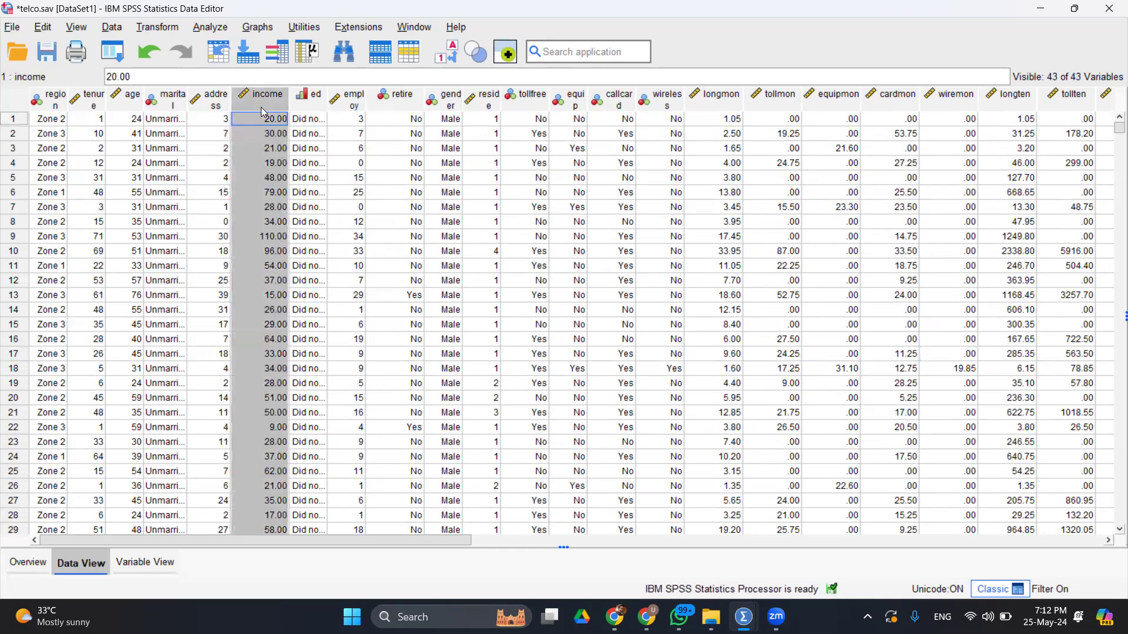
pyautogui.click(306, 55)
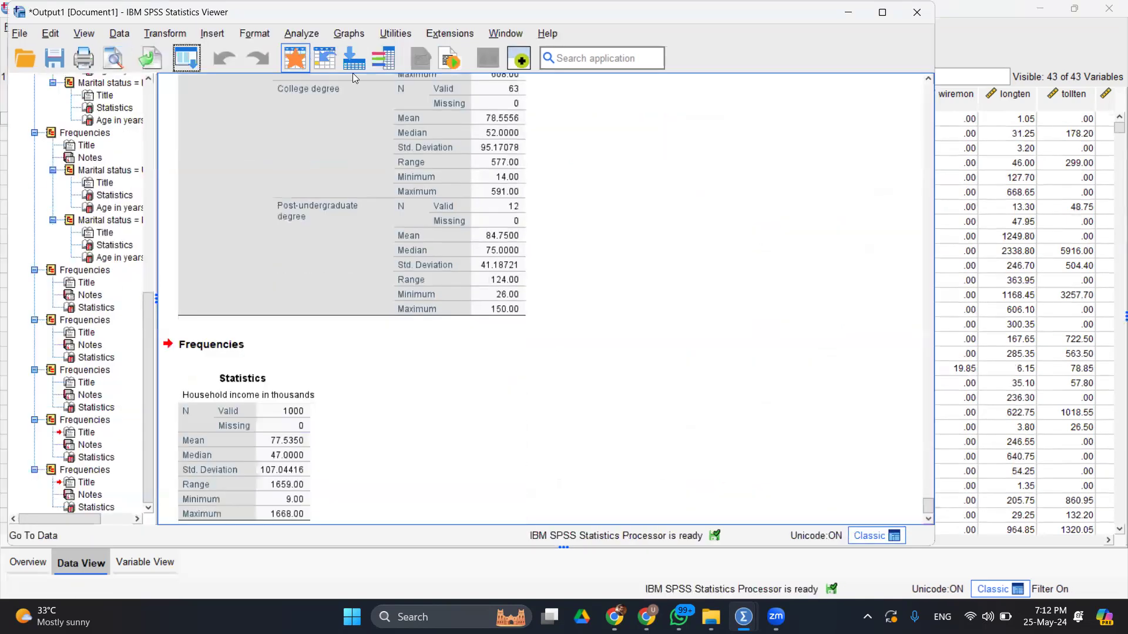
pyautogui.click(309, 491)
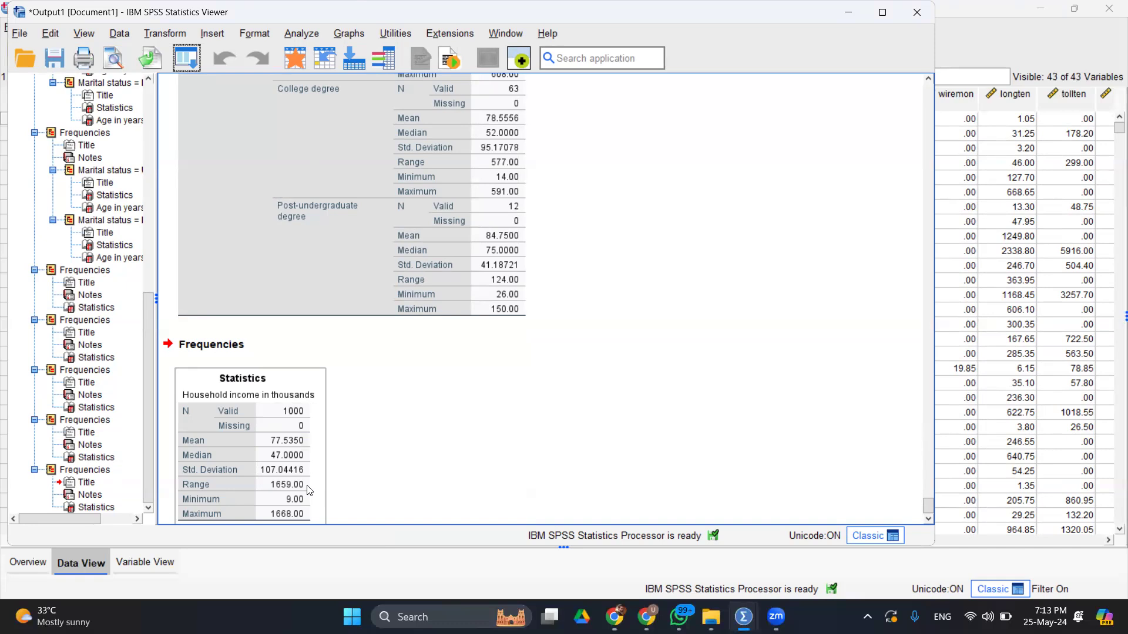
pyautogui.click(1021, 434)
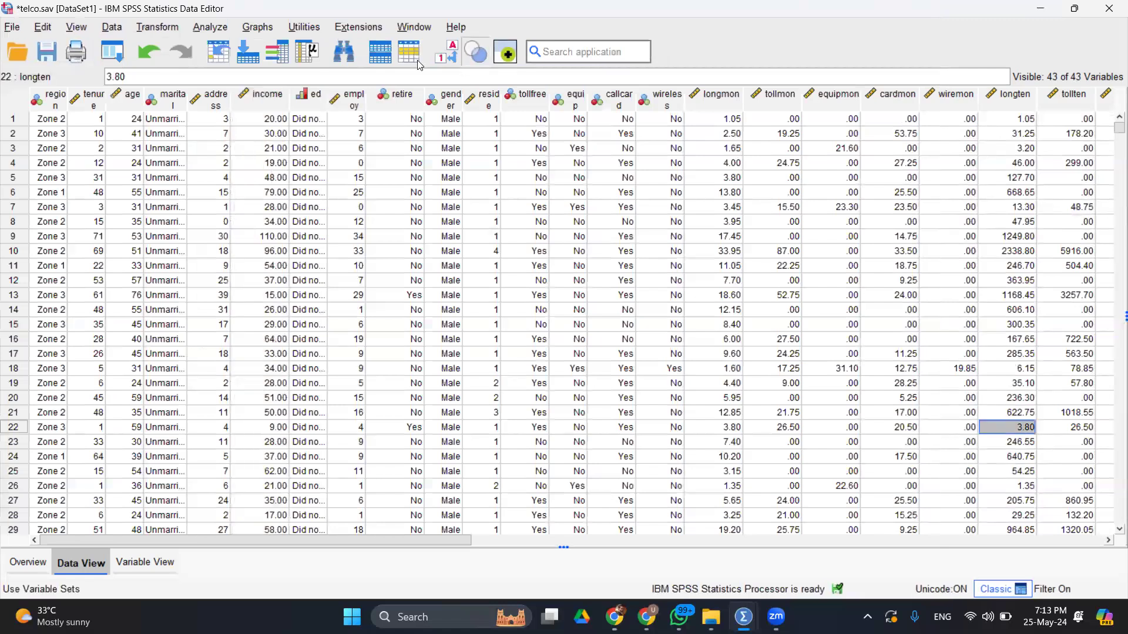
# Open Select Cases, choose selection by a satisfied condition and clear the existing age expression.
pyautogui.click(110, 31)
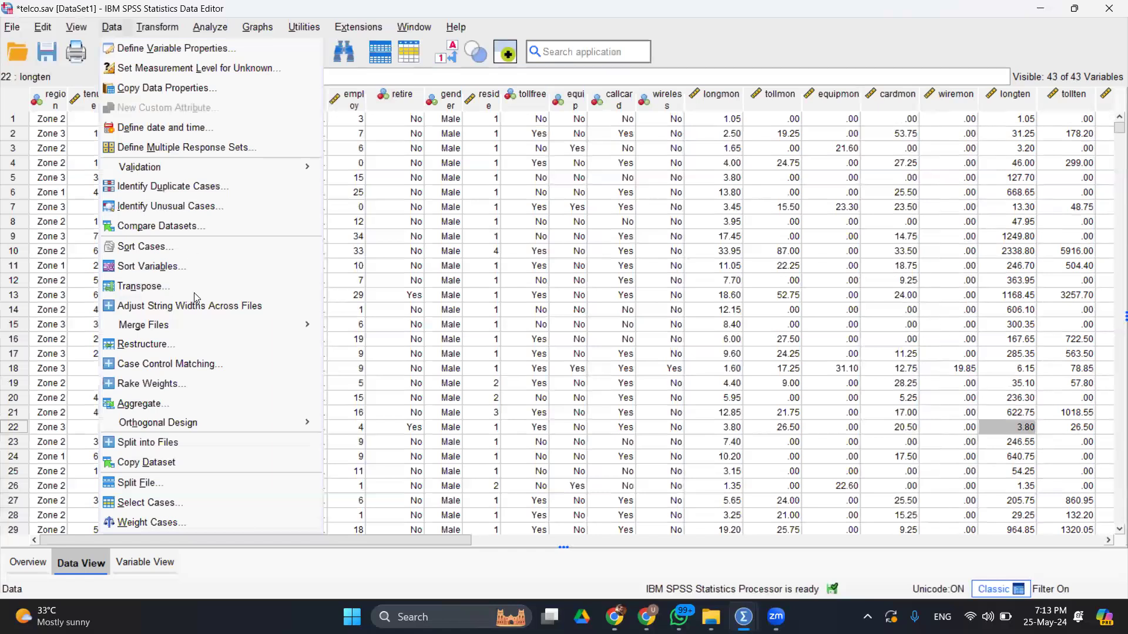
pyautogui.click(169, 503)
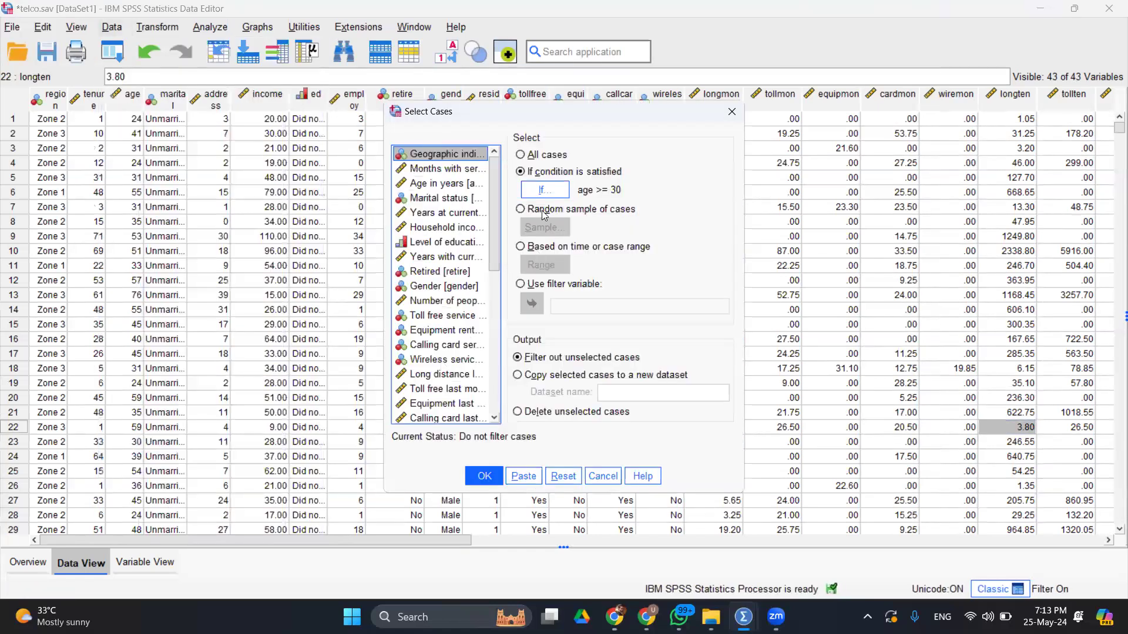
pyautogui.click(550, 155)
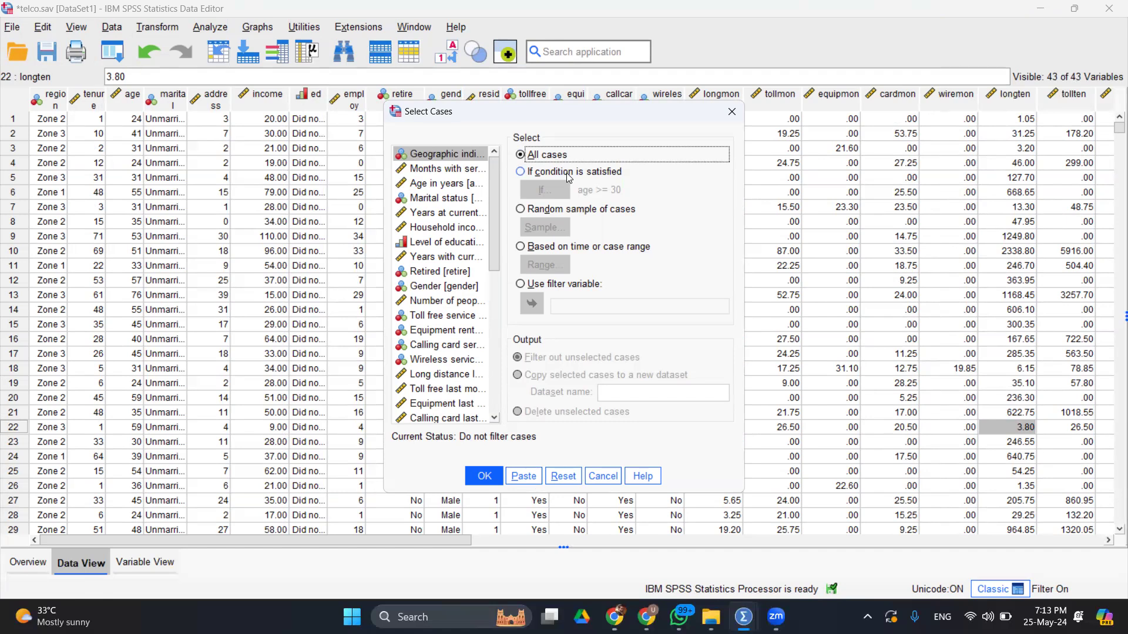
pyautogui.click(566, 173)
pyautogui.click(544, 189)
pyautogui.moveTo(541, 185); pyautogui.dragTo(455, 159)
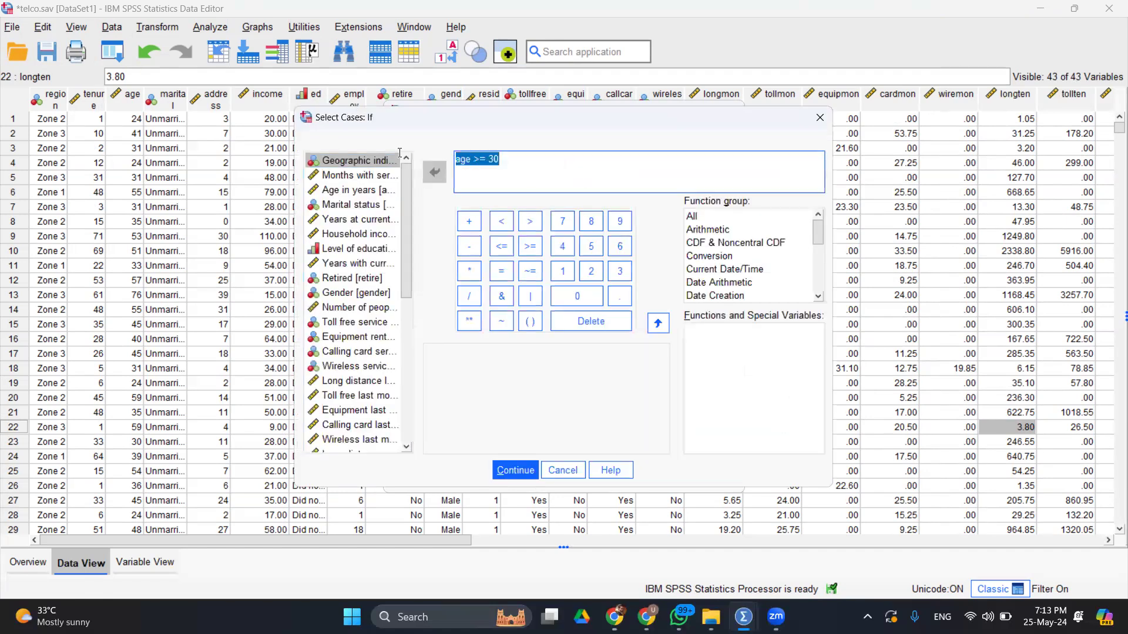
pyautogui.press('Delete')
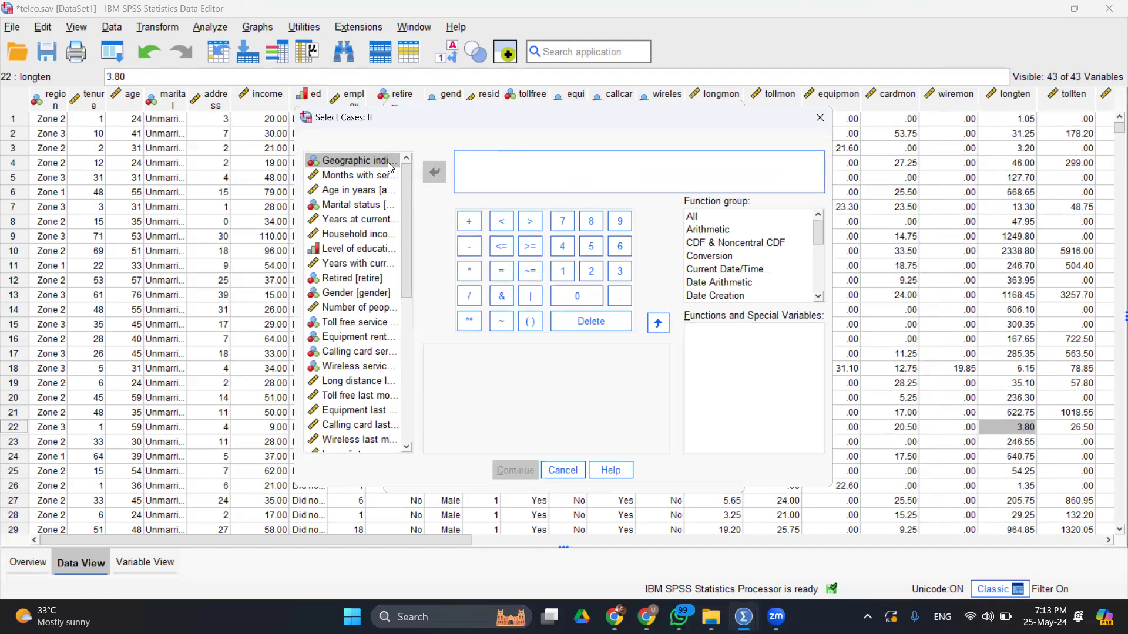
# Filter the cases with the condition income <= 5000 and inspect the rows near the end of the dataset.
pyautogui.doubleClick(376, 235)
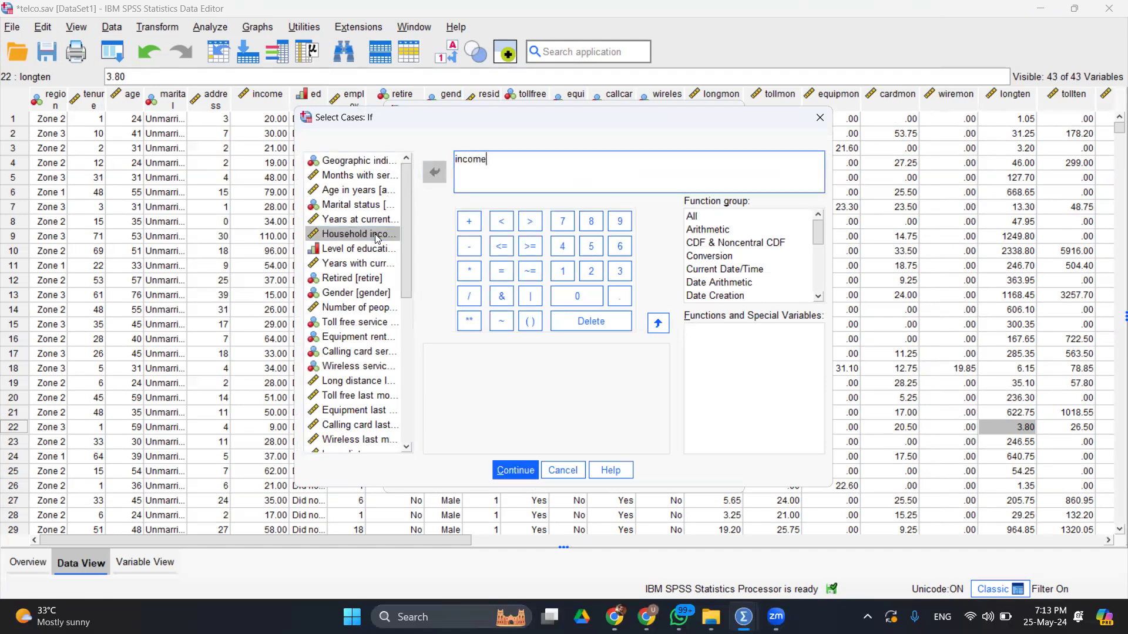
pyautogui.click(503, 246)
pyautogui.click(591, 247)
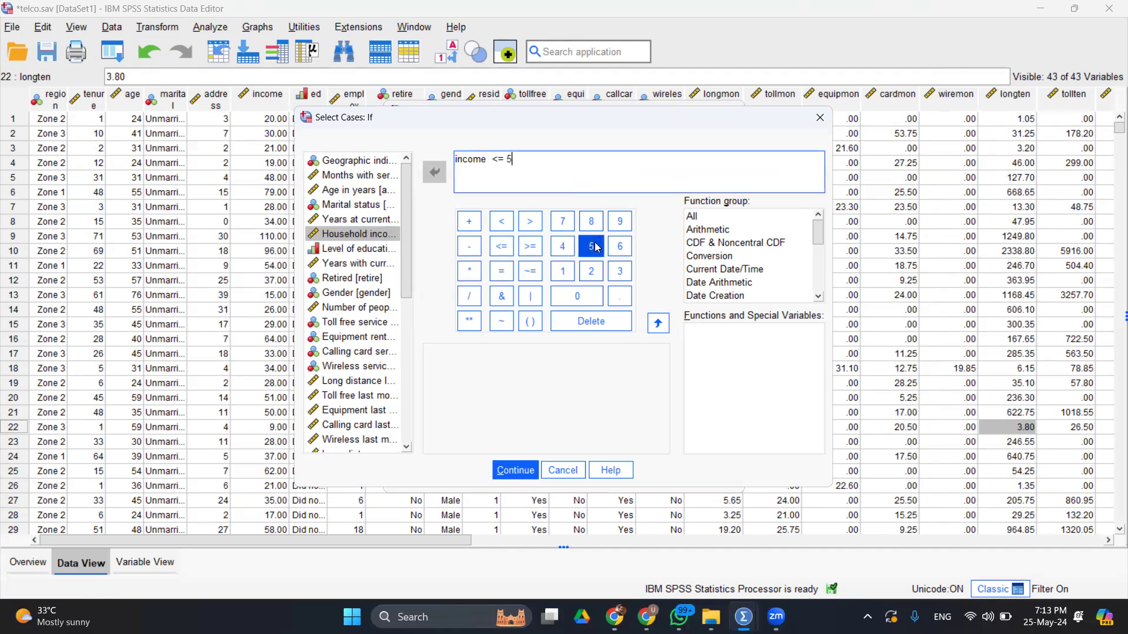
pyautogui.click(584, 300)
pyautogui.click(584, 302)
pyautogui.click(585, 303)
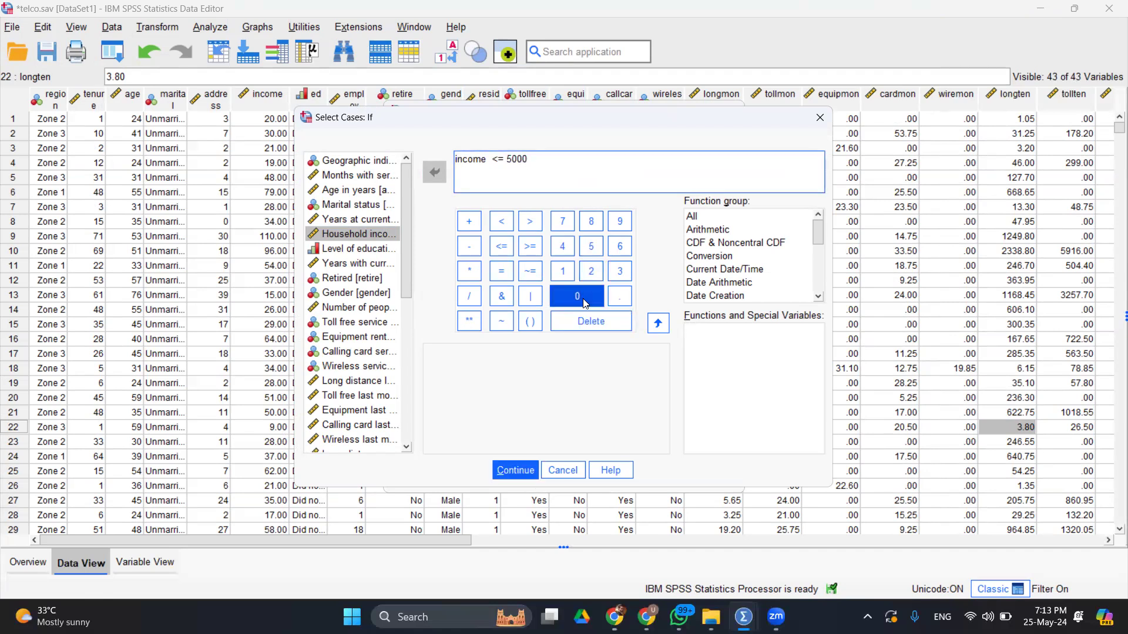
pyautogui.click(514, 470)
pyautogui.click(485, 477)
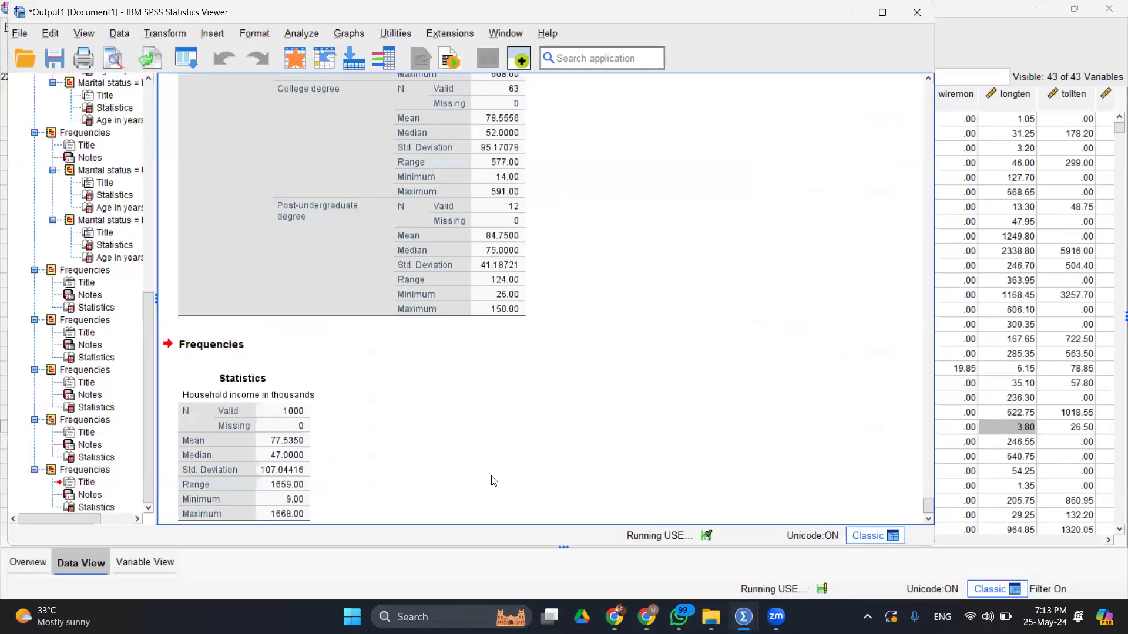
pyautogui.click(1070, 324)
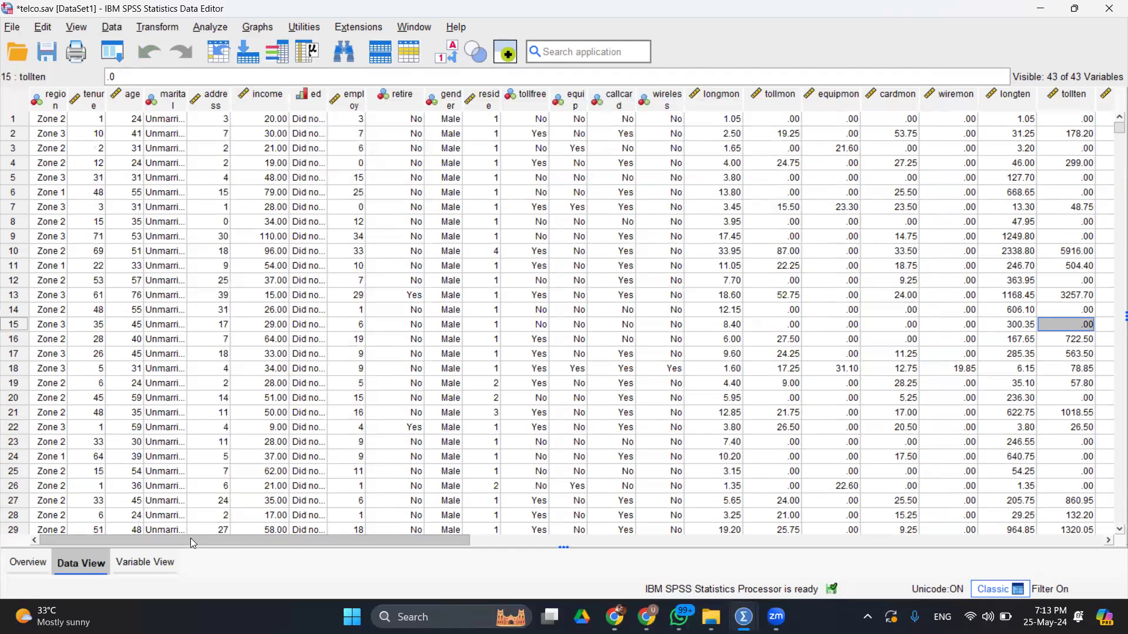
pyautogui.moveTo(1119, 128); pyautogui.dragTo(1112, 491)
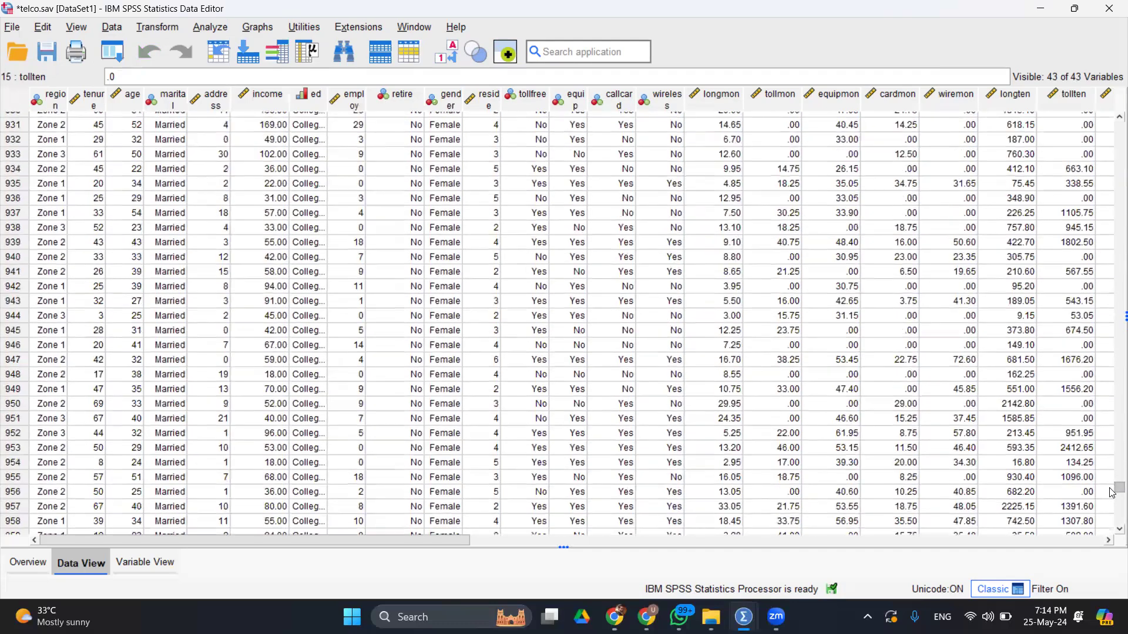
# Replace the Select Cases condition with age >= 30 and apply it, filtering out unselected cases.
pyautogui.click(112, 56)
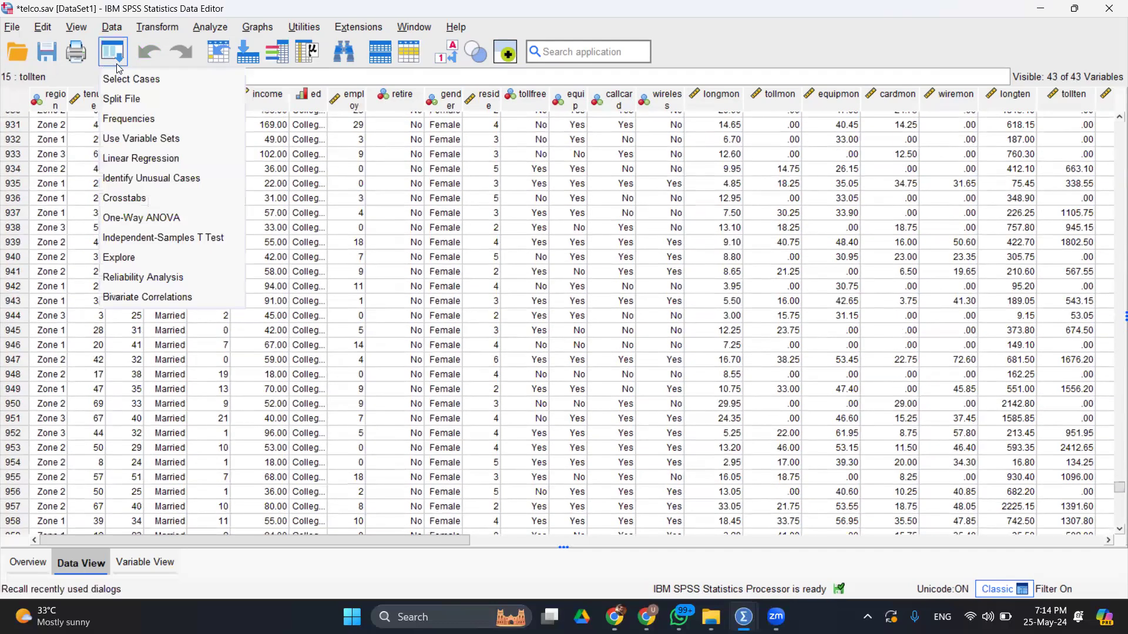
pyautogui.click(125, 81)
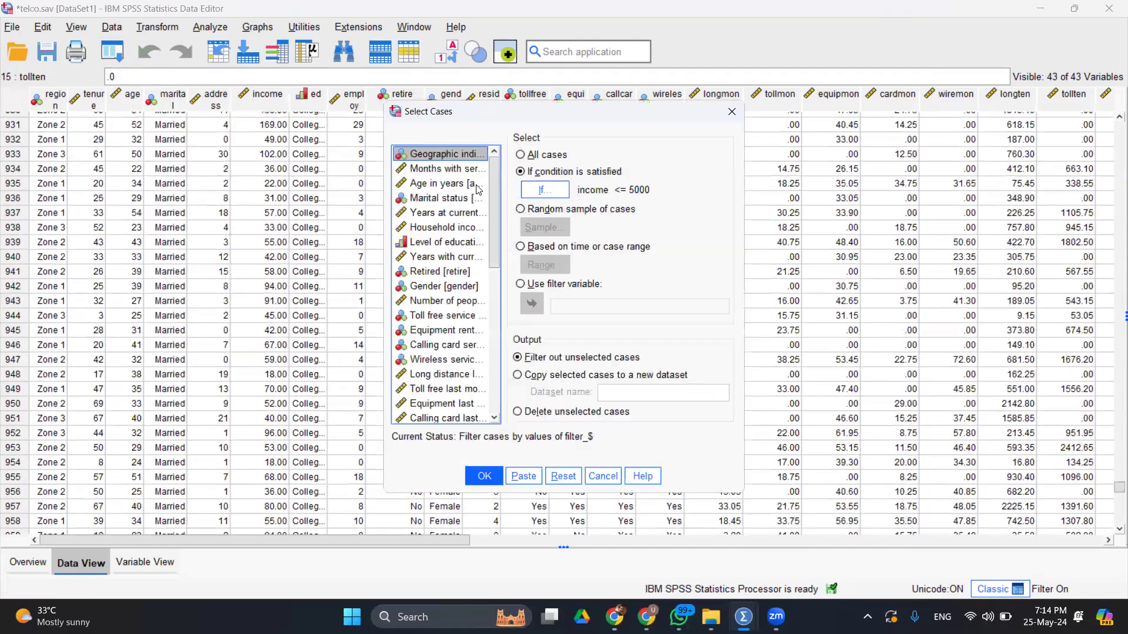
pyautogui.click(567, 173)
pyautogui.click(556, 188)
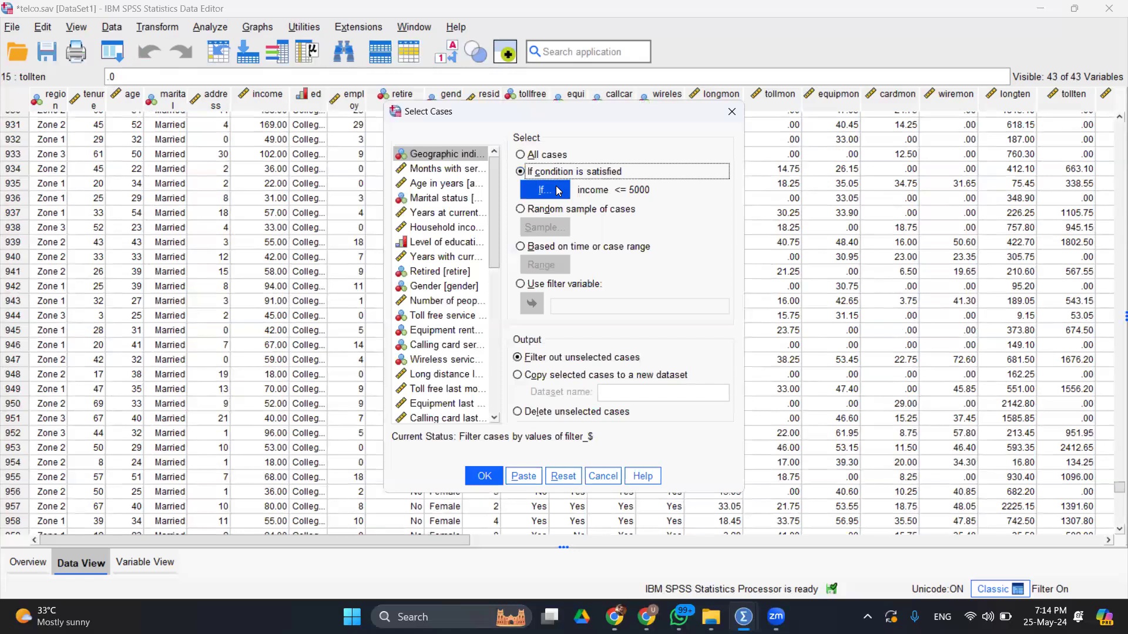
pyautogui.press('Delete')
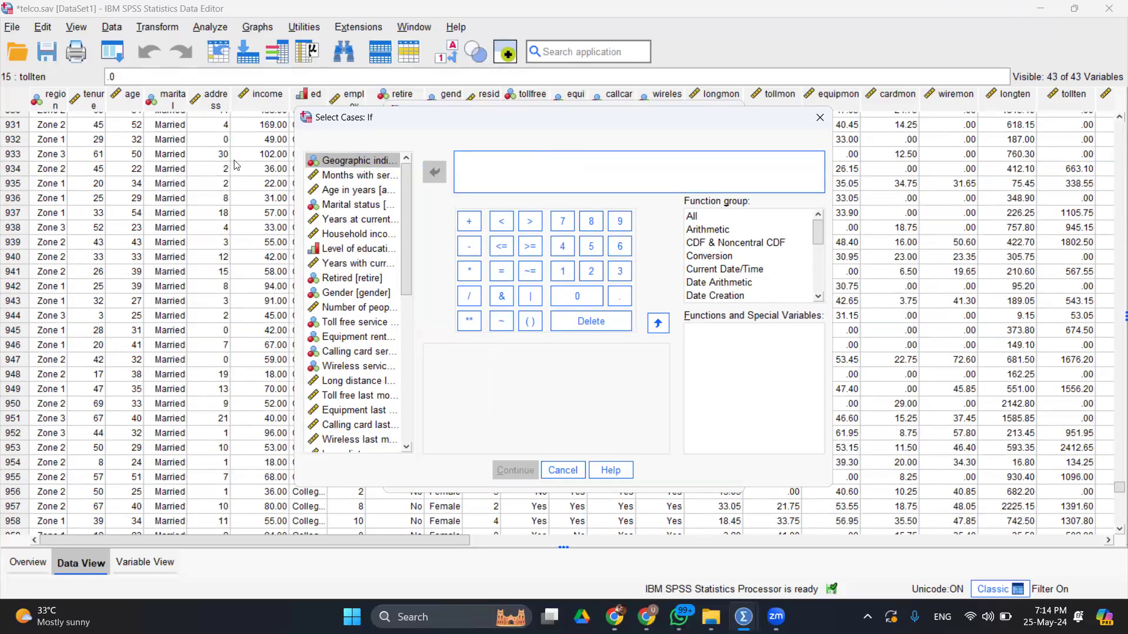
pyautogui.doubleClick(328, 194)
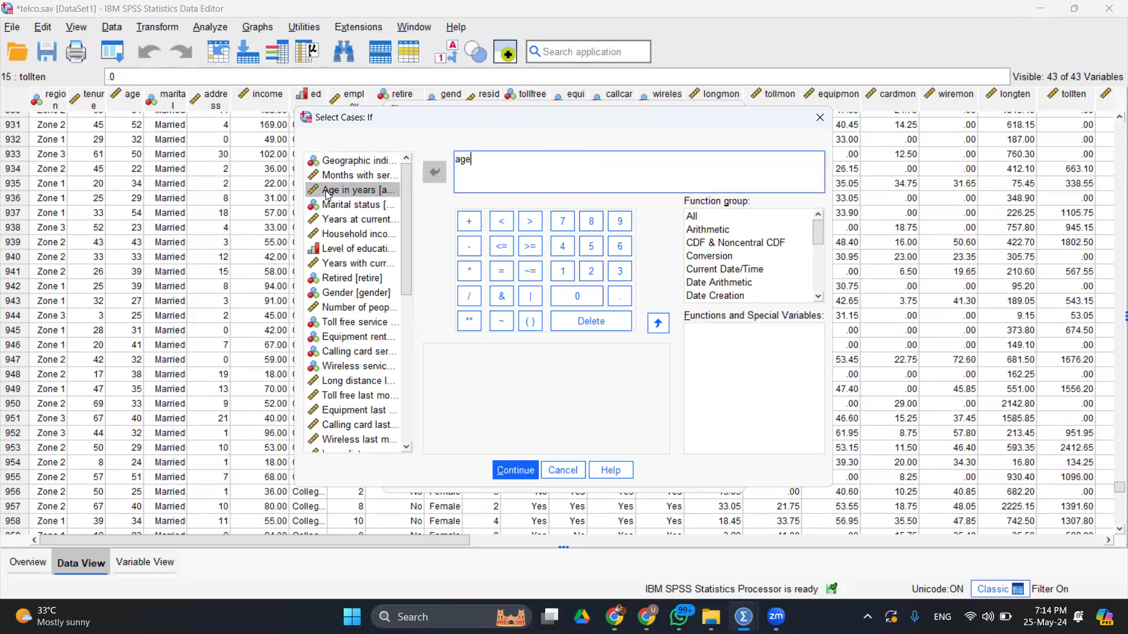
pyautogui.click(531, 257)
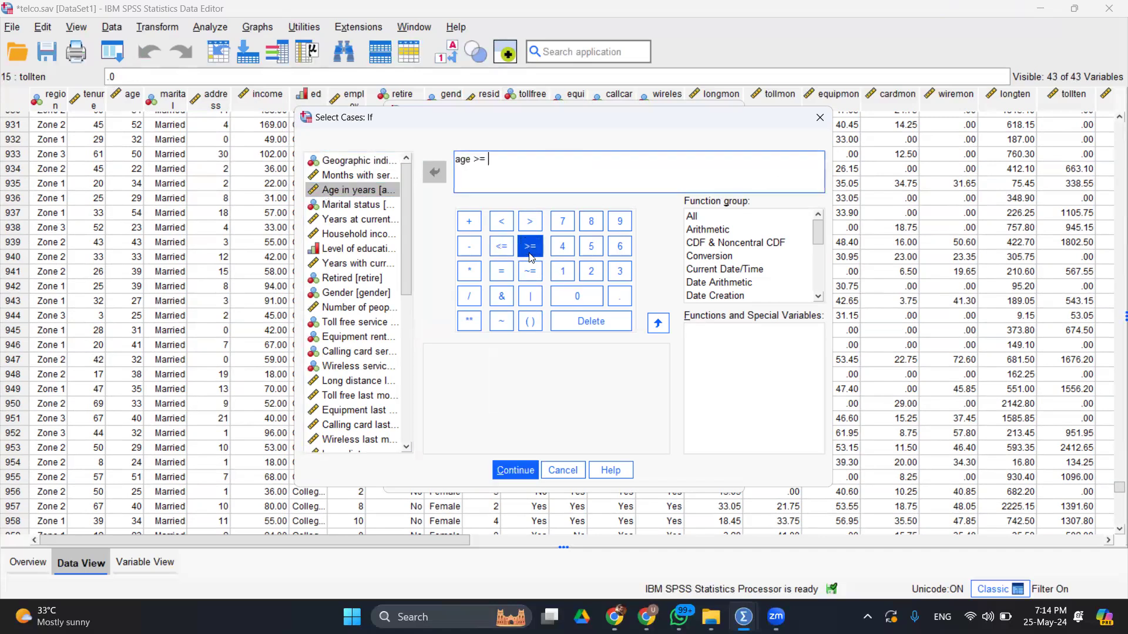
pyautogui.click(621, 276)
pyautogui.click(577, 297)
pyautogui.click(514, 470)
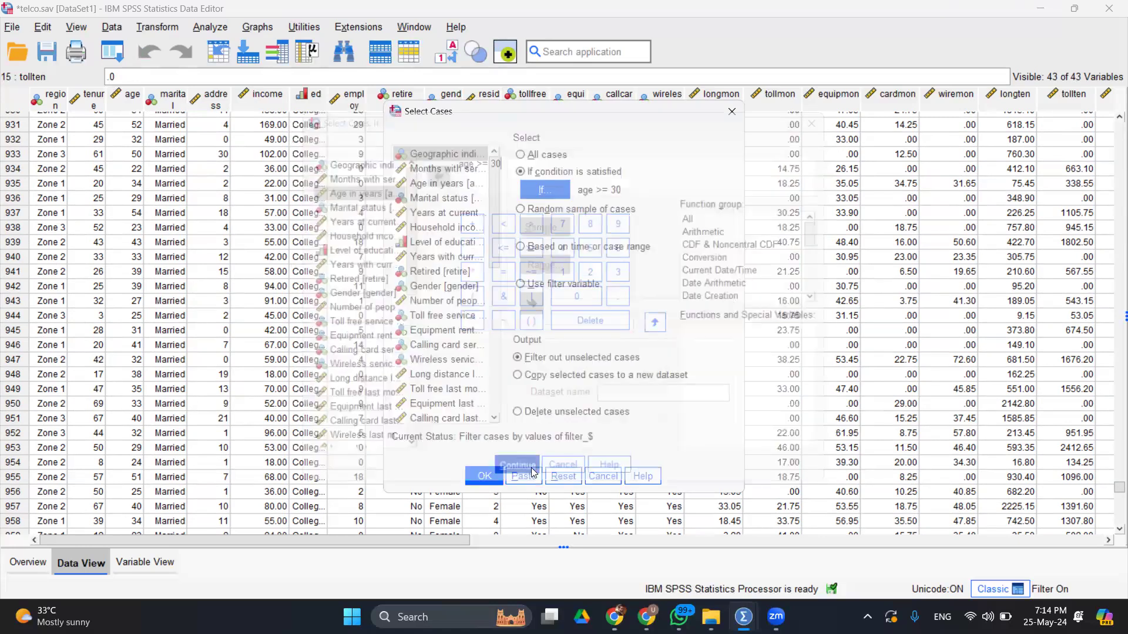
pyautogui.click(491, 479)
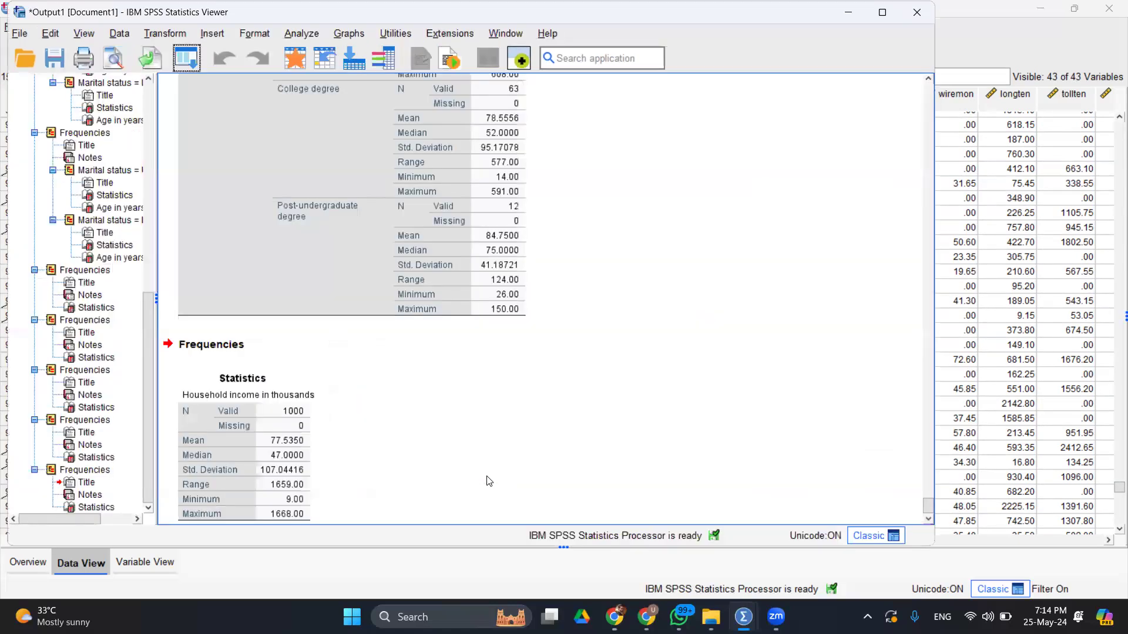
# Return to the telco.sav dataset and examine the crossed-out rows and the filter_$ column.
pyautogui.moveTo(743, 617)
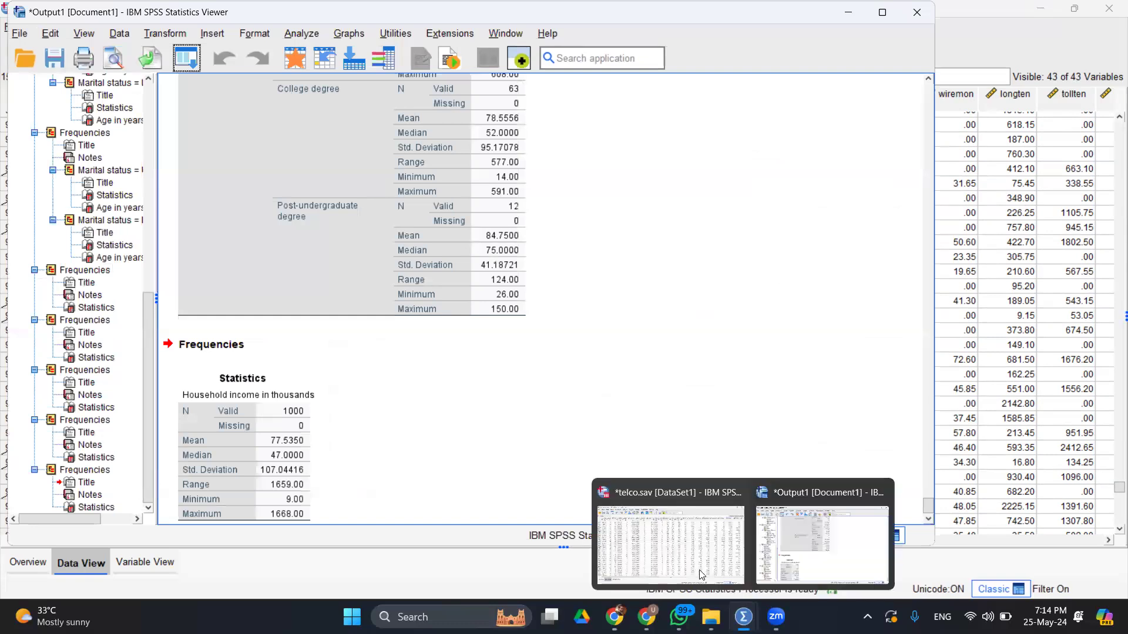
pyautogui.click(693, 570)
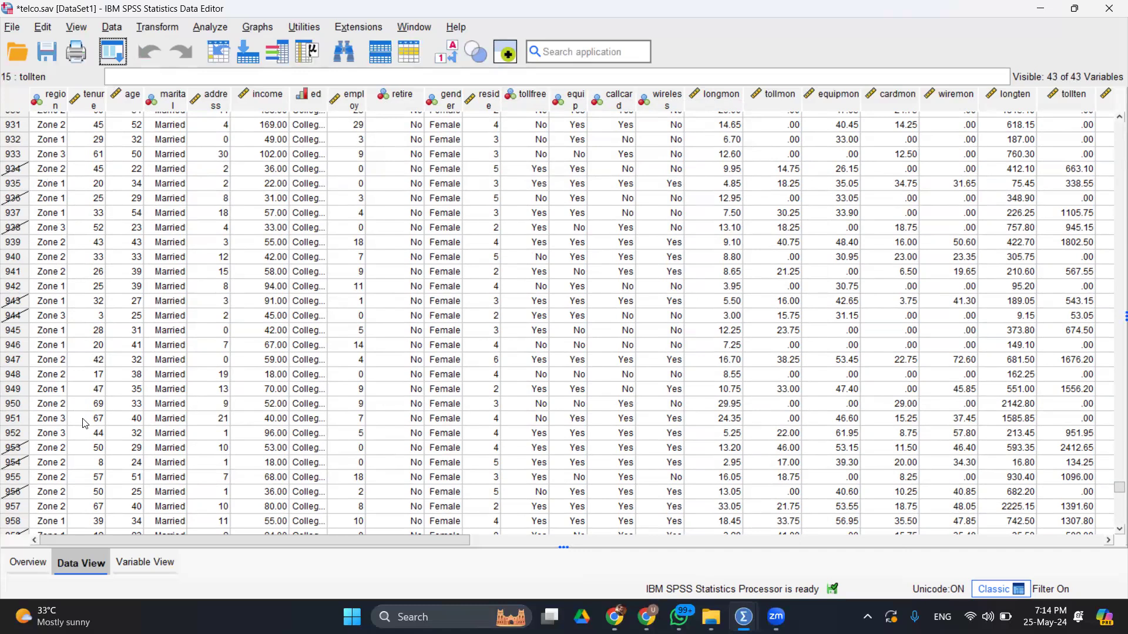
pyautogui.moveTo(333, 570); pyautogui.dragTo(600, 553)
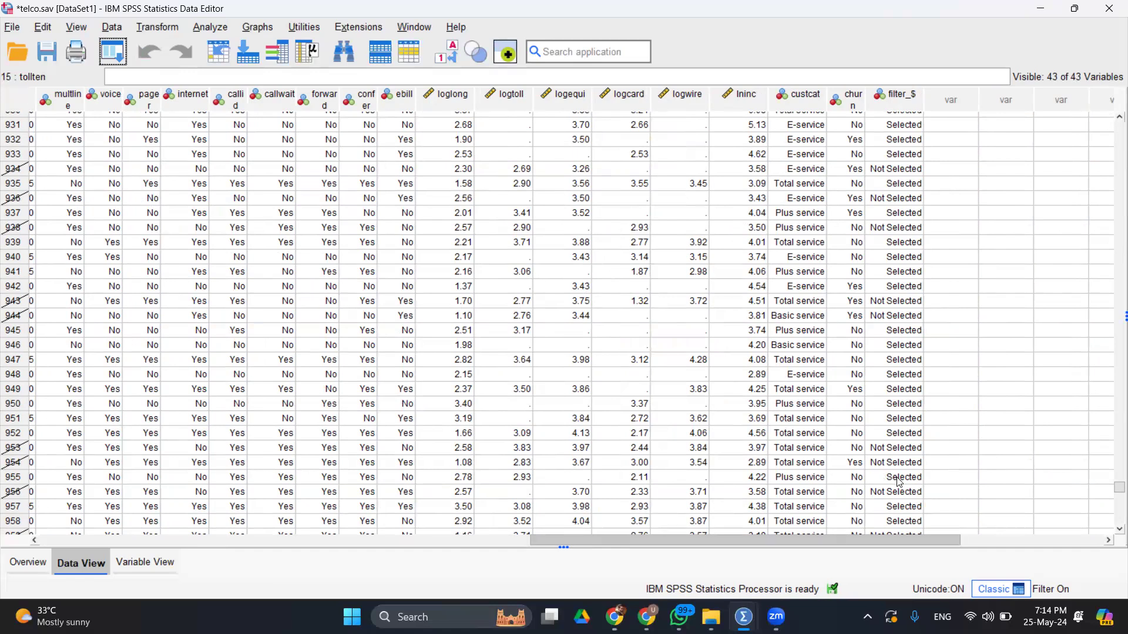
pyautogui.hscroll(-5, 899, 481)
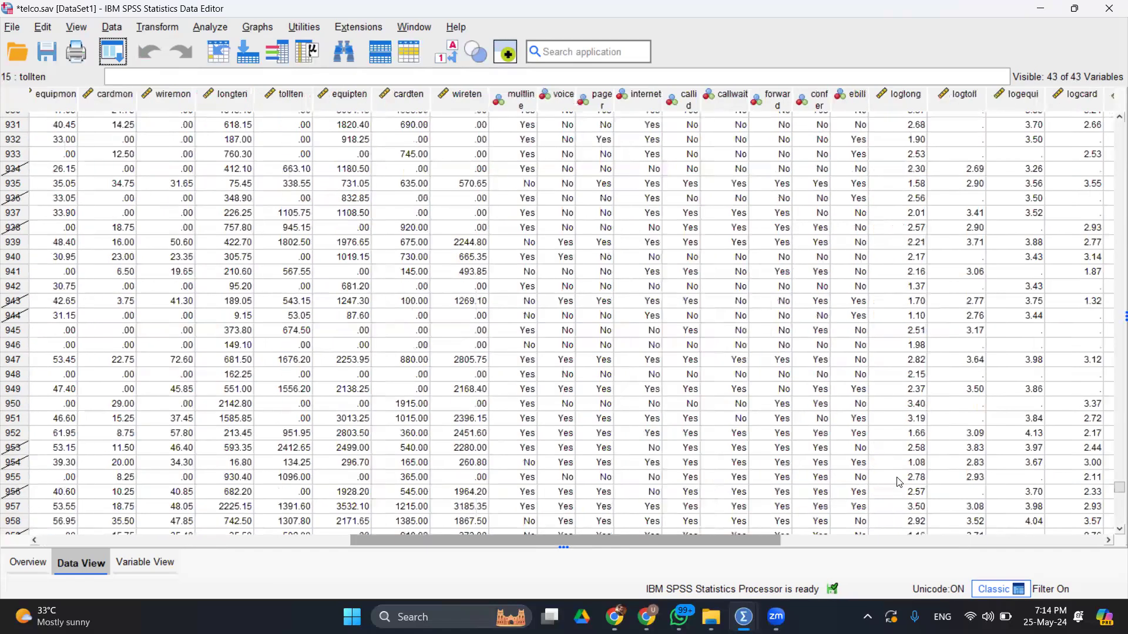
pyautogui.hscroll(-5, 899, 481)
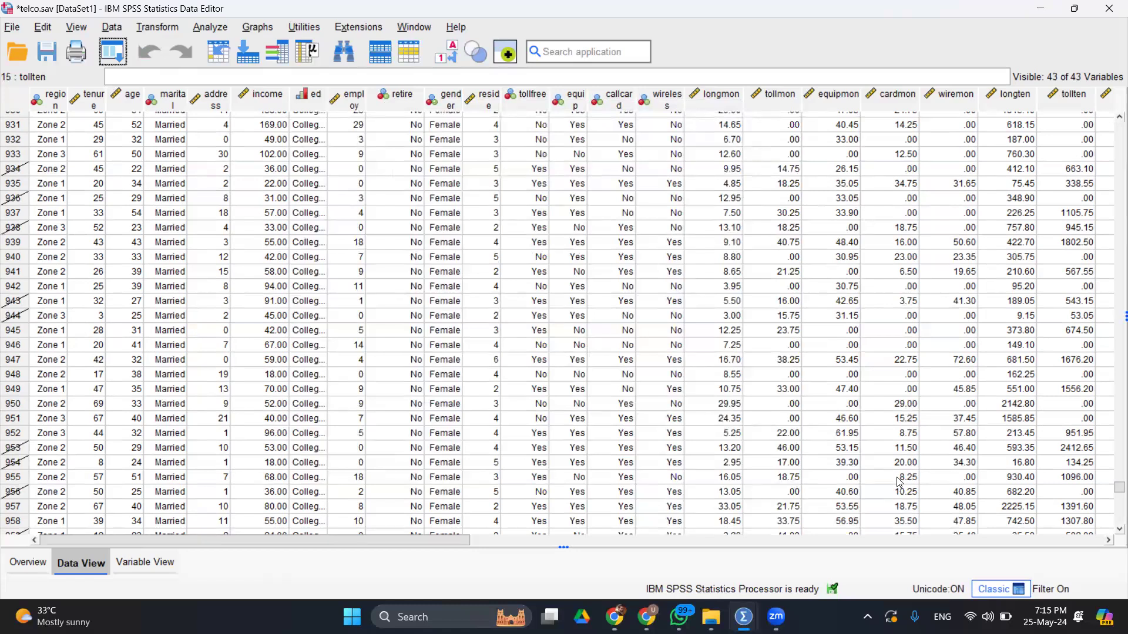
# Review the missing values settings of the filter_$ variable in the variable definitions and close them without changes.
pyautogui.click(156, 565)
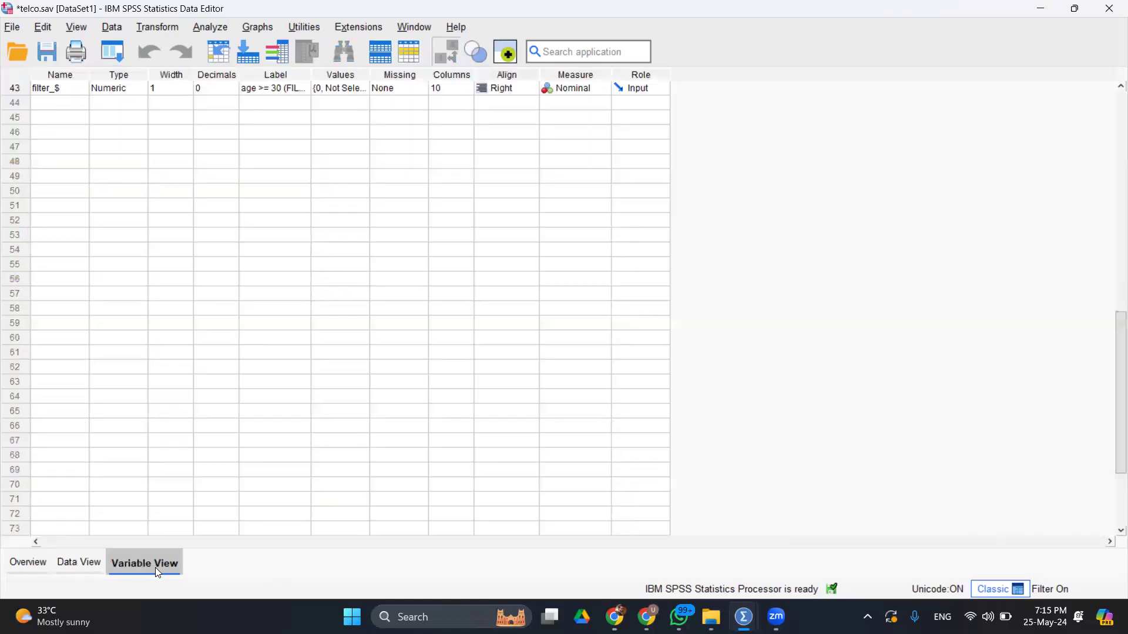
pyautogui.click(420, 89)
pyautogui.click(423, 89)
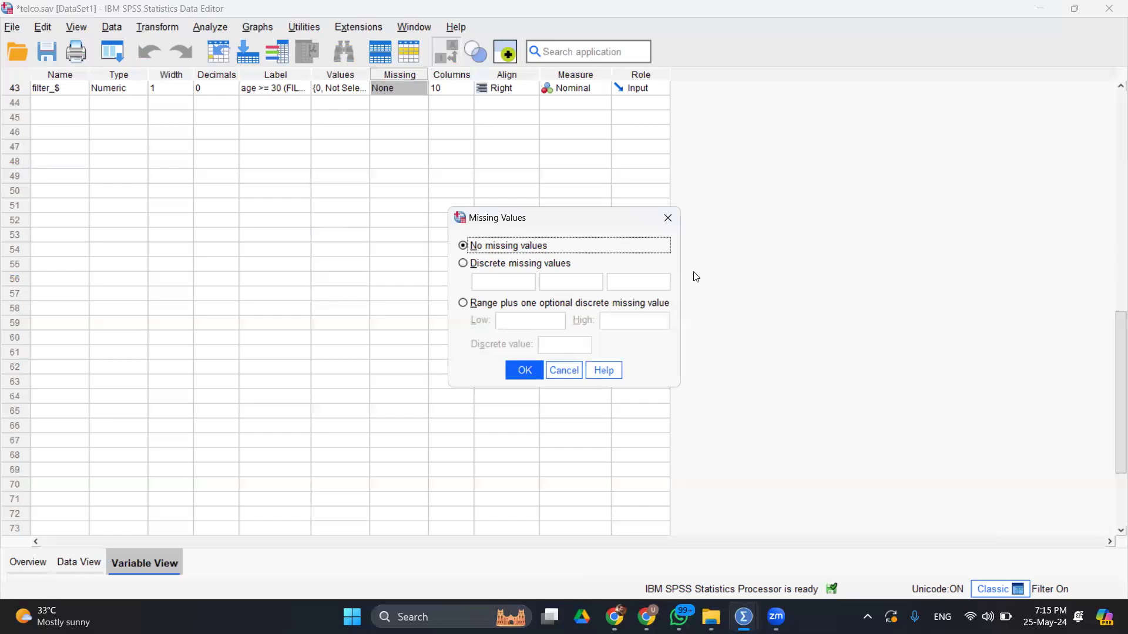
pyautogui.click(668, 218)
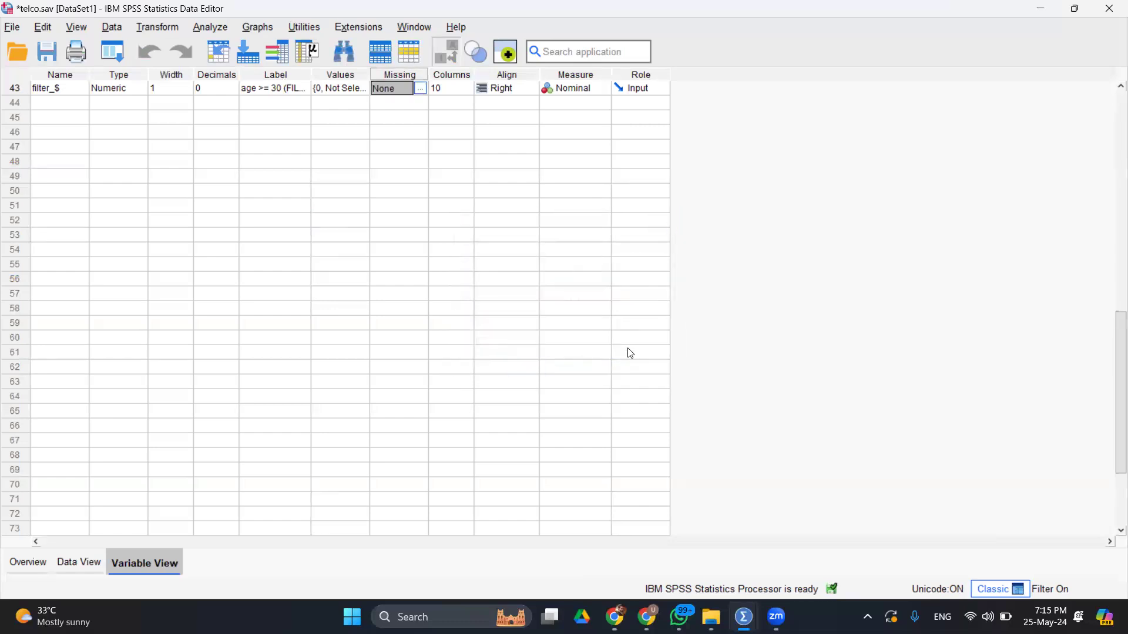